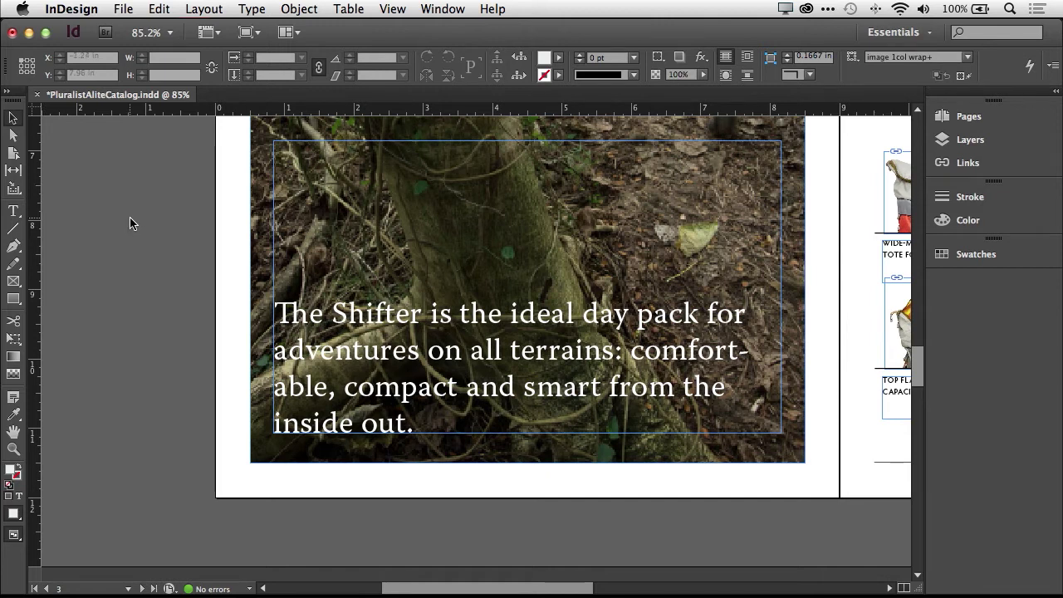
# Step: Select all of the Shifter caption text over the forest photo with the Type tool
pyautogui.doubleClick(354, 329)
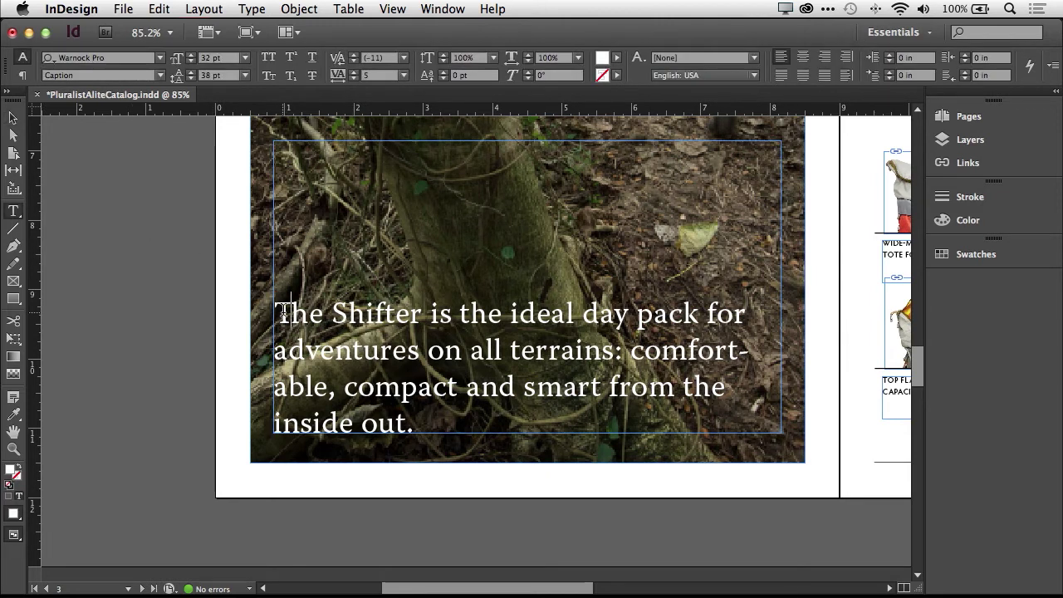
pyautogui.moveTo(284, 311); pyautogui.dragTo(453, 418)
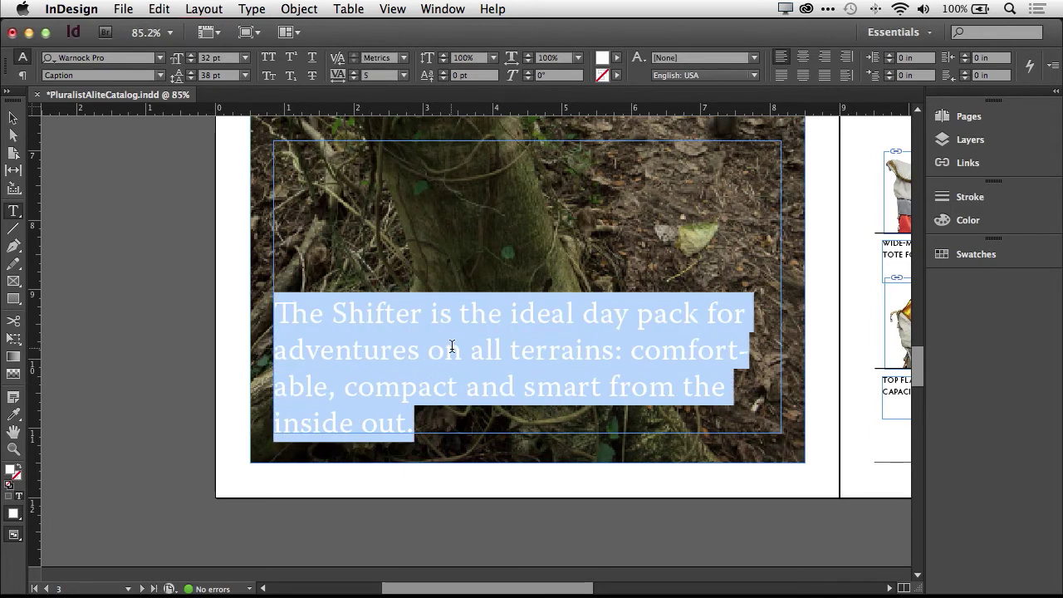
# Step: Browse the Type > Font families and their style submenus, then close them without changing the font
pyautogui.click(254, 10)
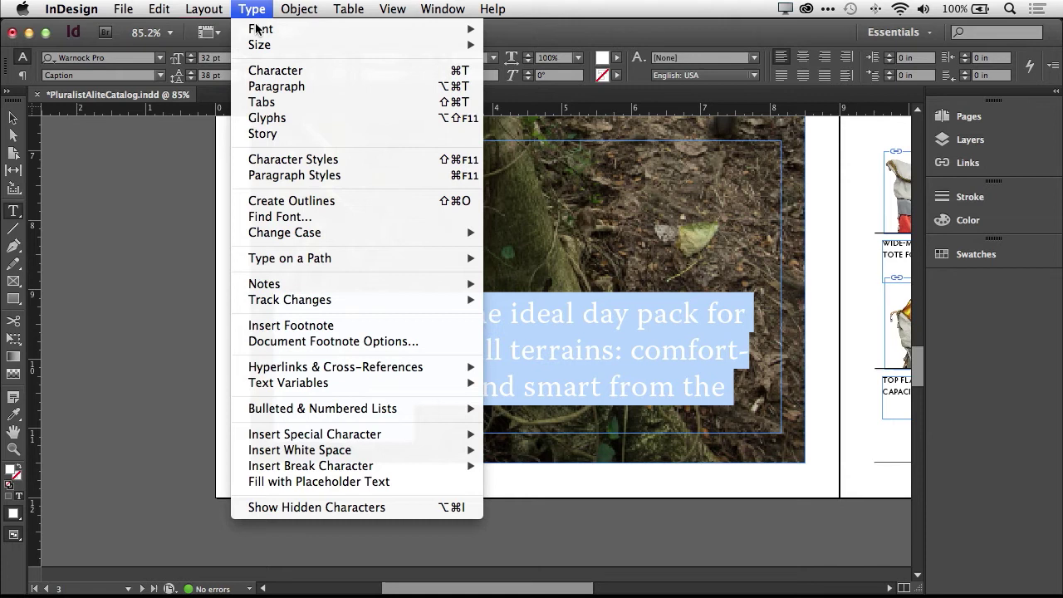
pyautogui.moveTo(259, 29)
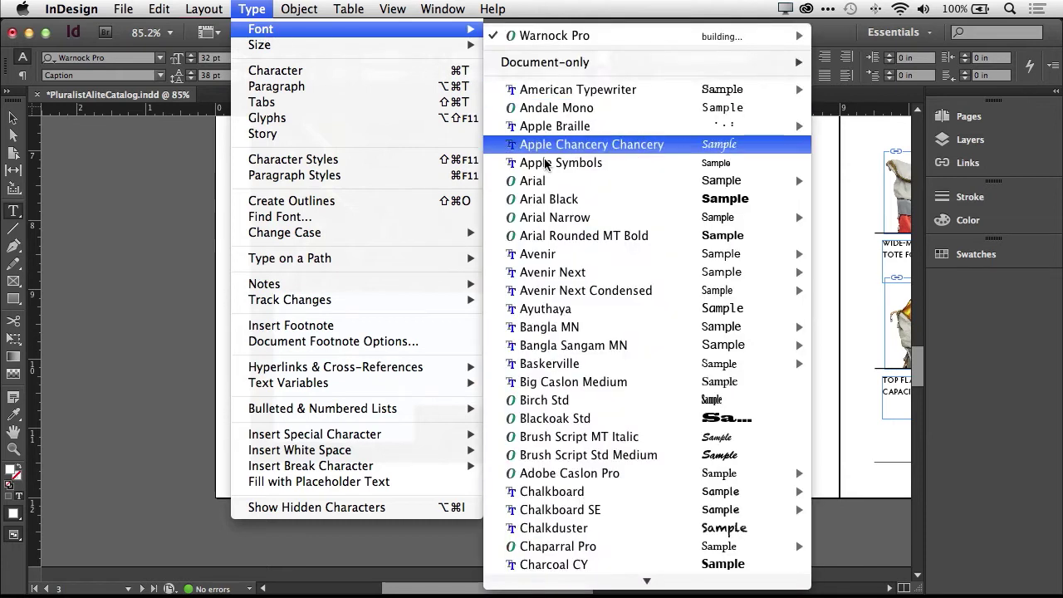
pyautogui.moveTo(565, 360)
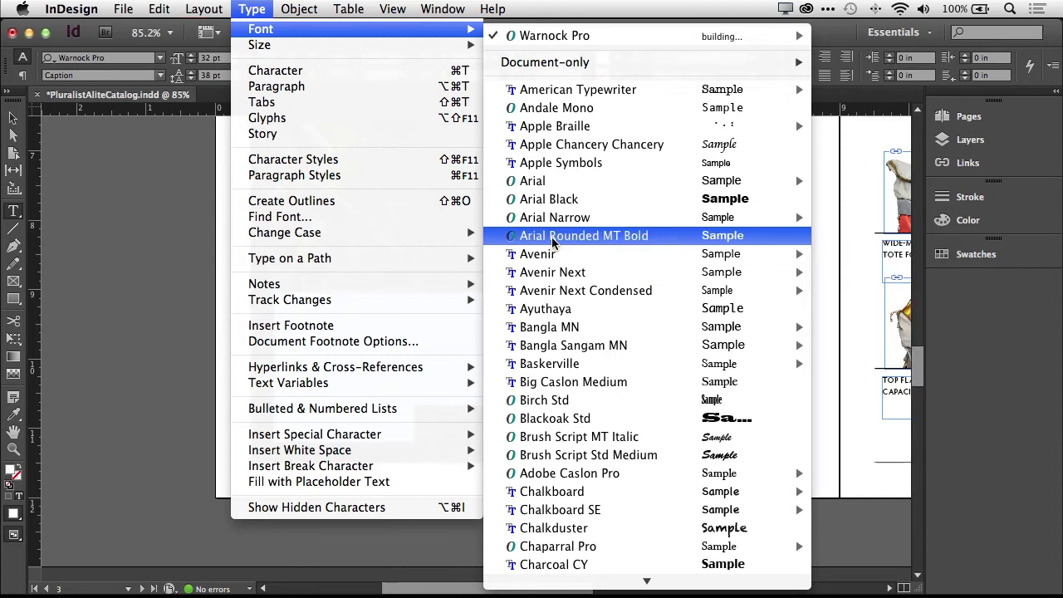
pyautogui.moveTo(557, 224)
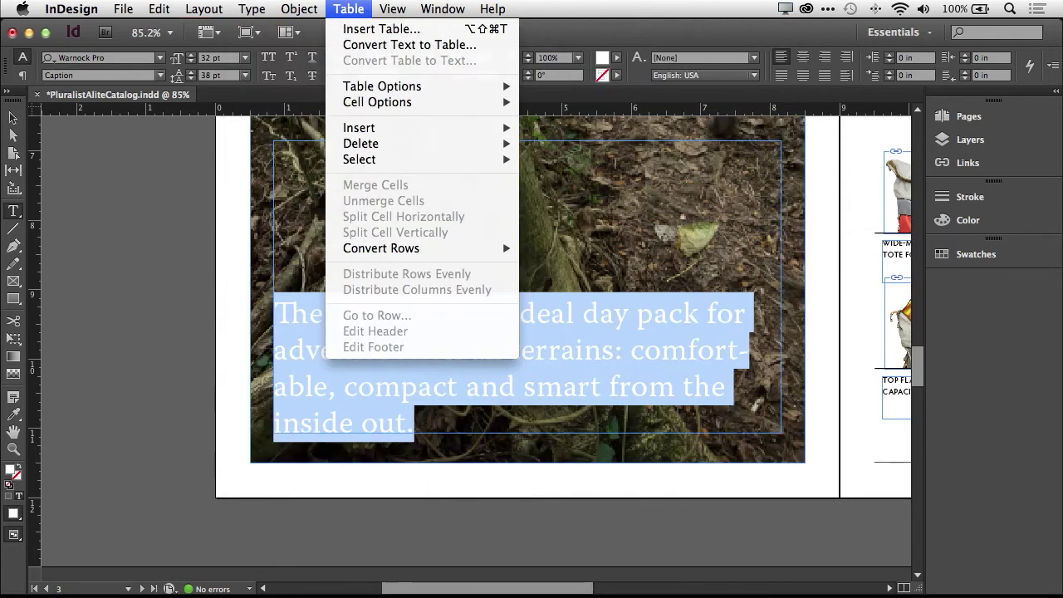
pyautogui.click(348, 8)
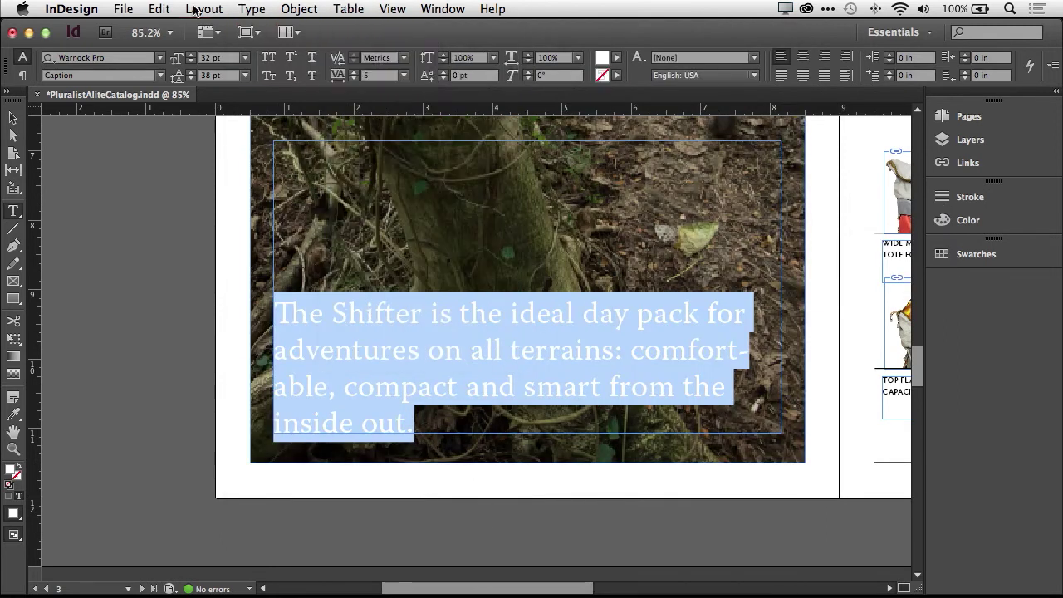
# Step: Filter the Control panel font list by searching 'bold', then 'warno', then 'ita'
pyautogui.click(112, 60)
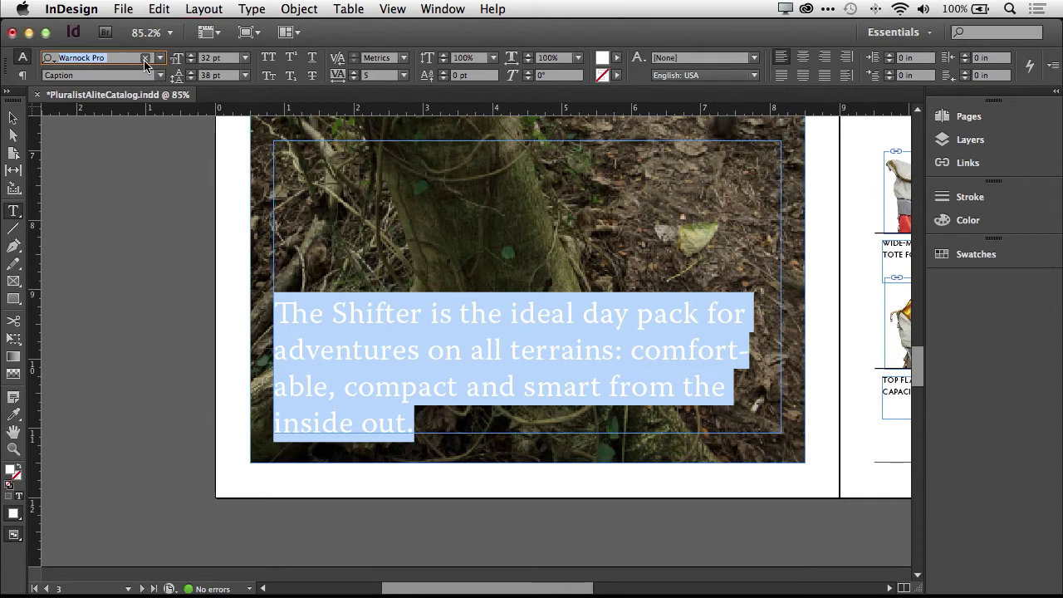
pyautogui.click(145, 59)
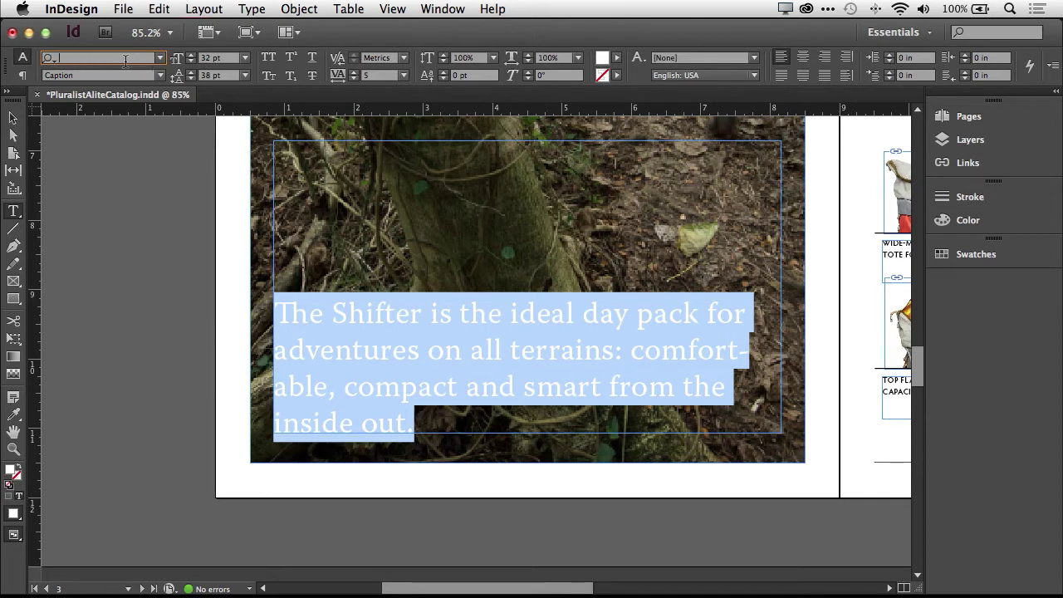
pyautogui.write('bold')
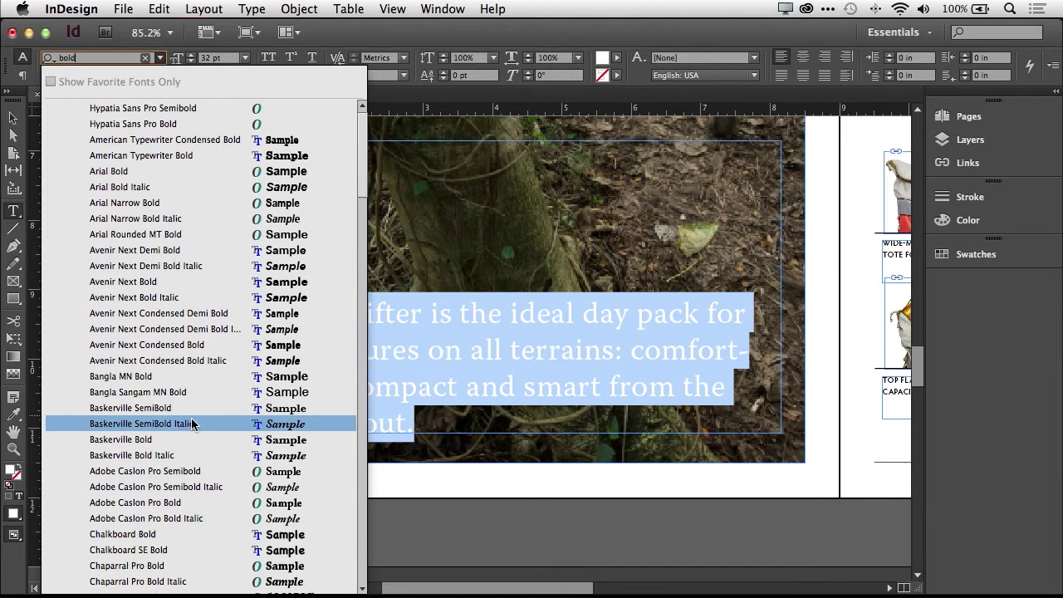
pyautogui.doubleClick(95, 56)
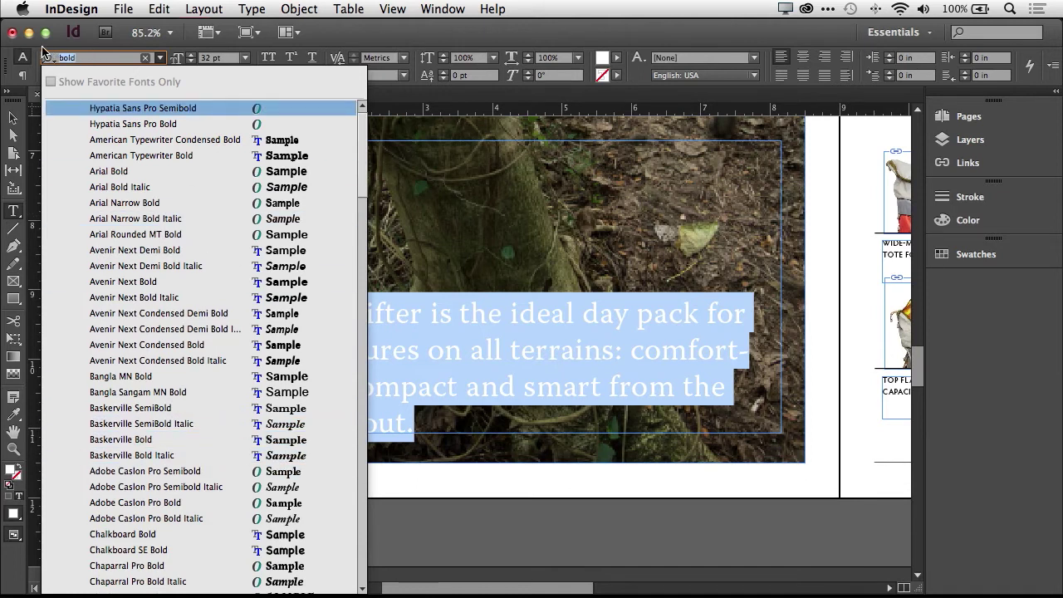
pyautogui.write('war')
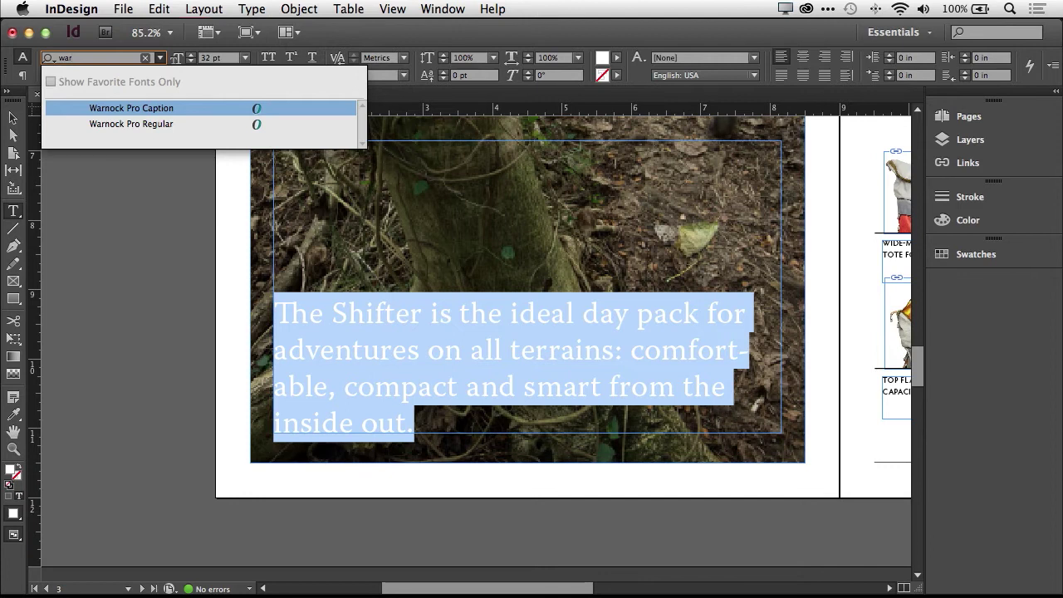
pyautogui.write('no')
pyautogui.doubleClick(80, 60)
pyautogui.write('italic')
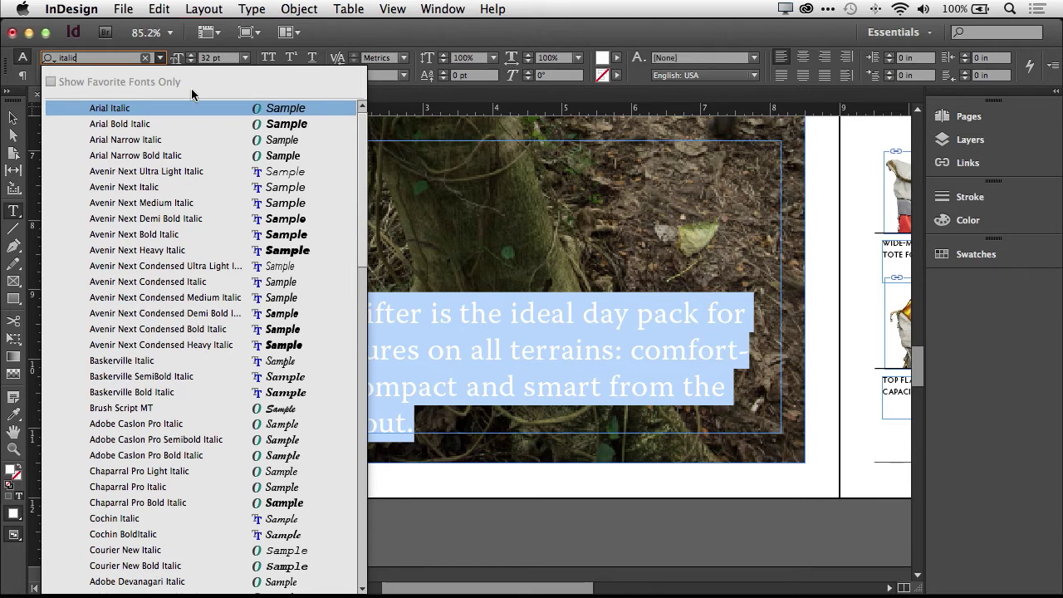
# Step: Clear the font search, expand Georgia, and preview the caption in Georgia Italic, Bold and Regular
pyautogui.click(148, 58)
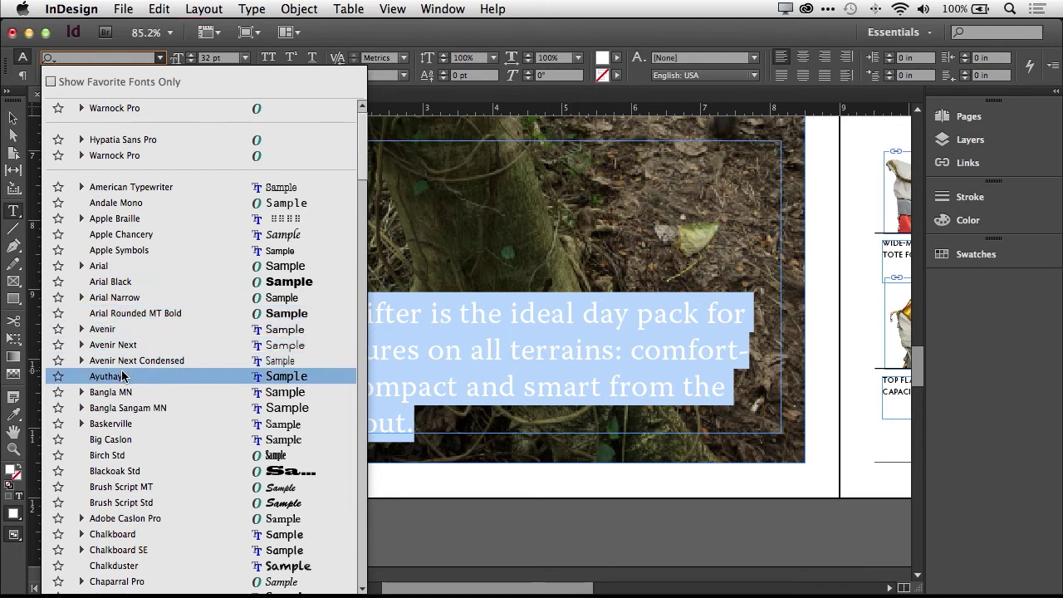
pyautogui.scroll(-10, 116, 429)
pyautogui.click(81, 329)
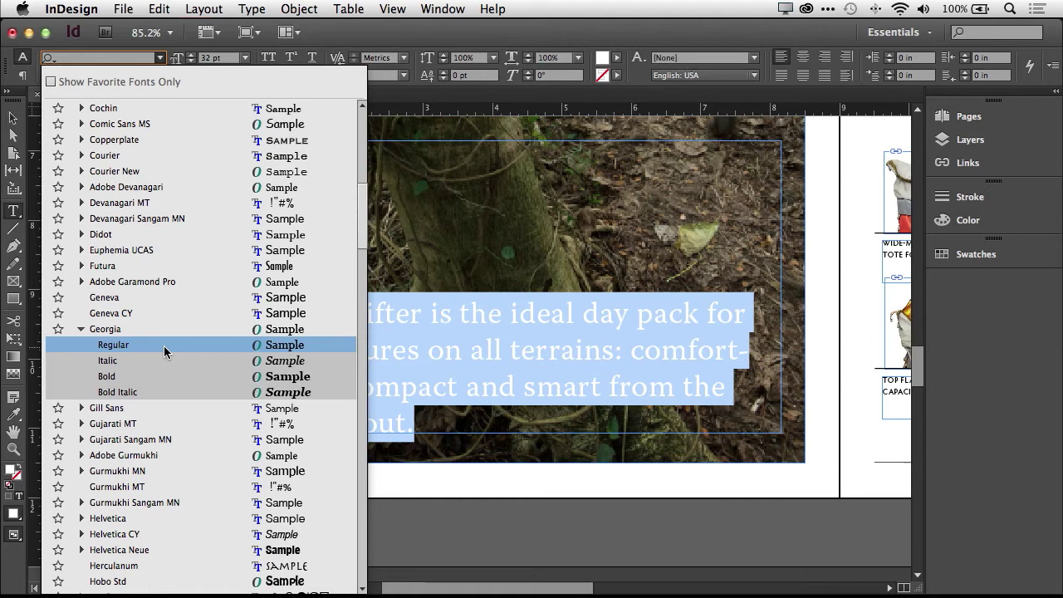
pyautogui.press('Down')
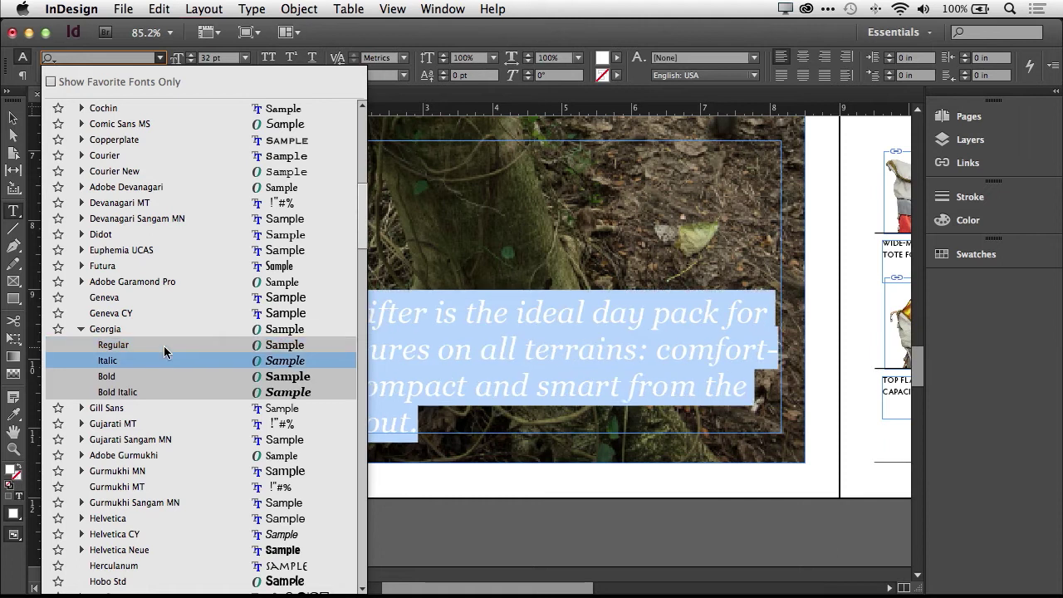
pyautogui.press('Down')
pyautogui.press('Down')
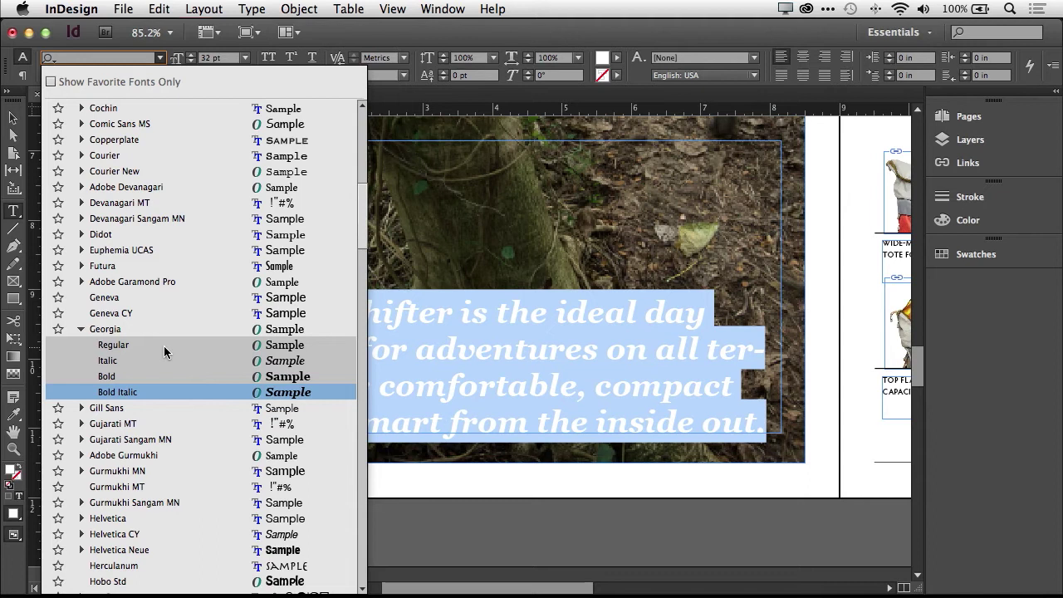
pyautogui.press('Up')
pyautogui.press('Up')
pyautogui.press('Up')
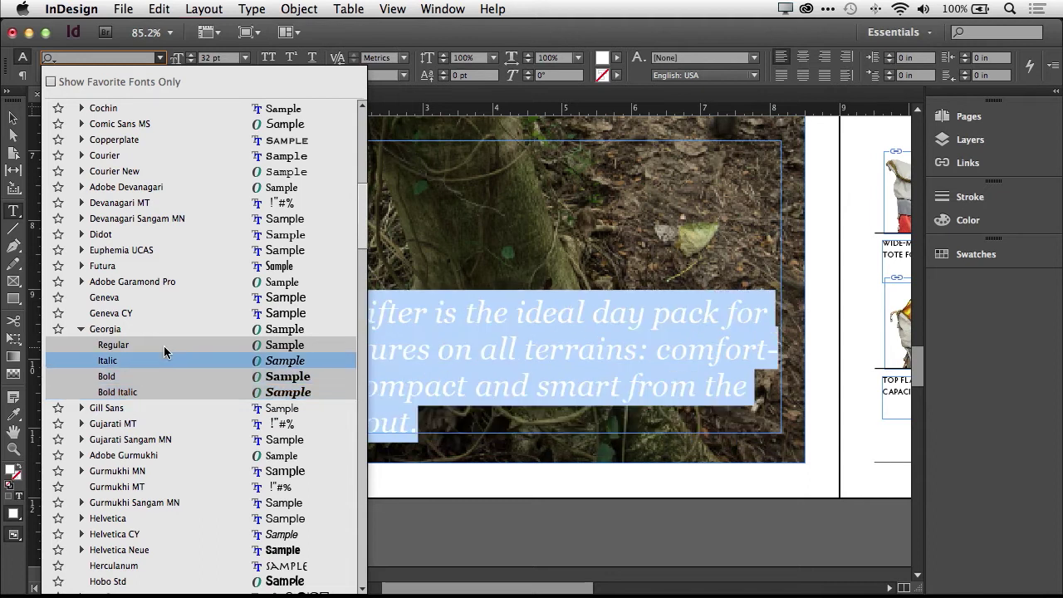
pyautogui.press('Up')
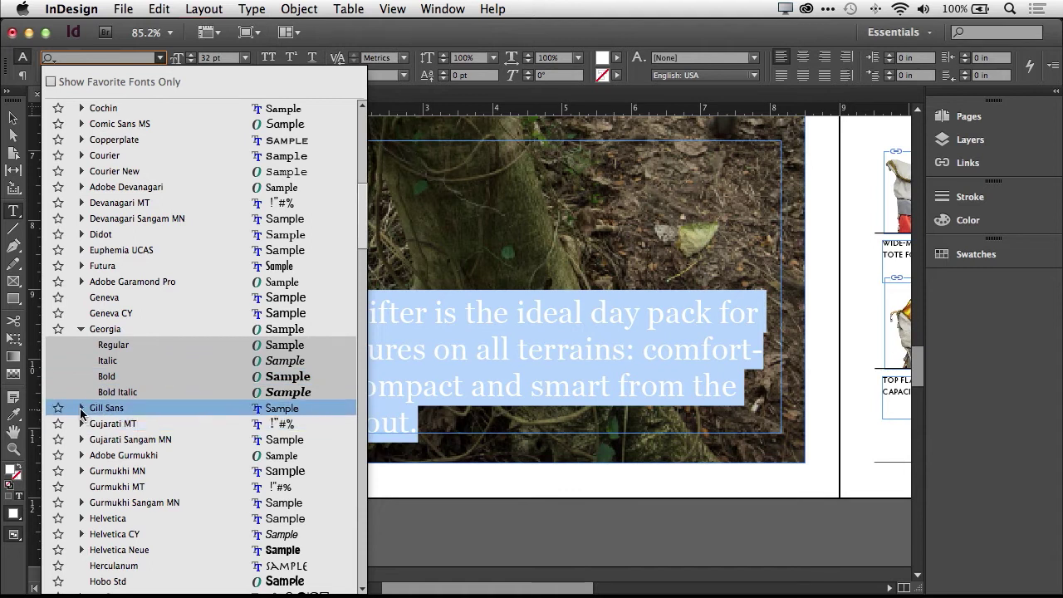
# Step: Preview the caption in Lithos Pro Black and Regular, then dismiss the list unapplied
pyautogui.scroll(-3, 96, 433)
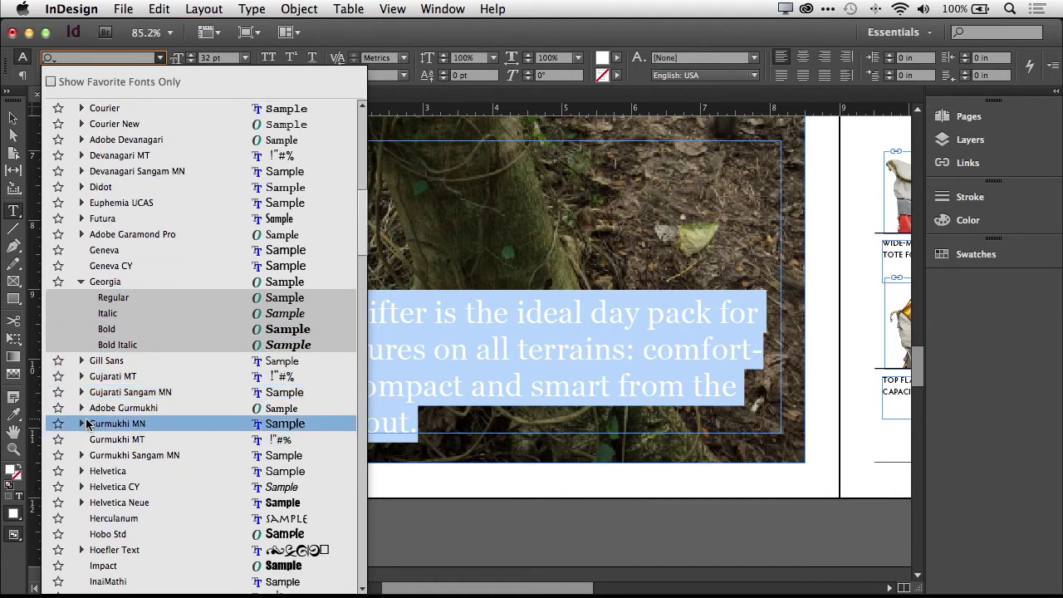
pyautogui.scroll(-5, 88, 424)
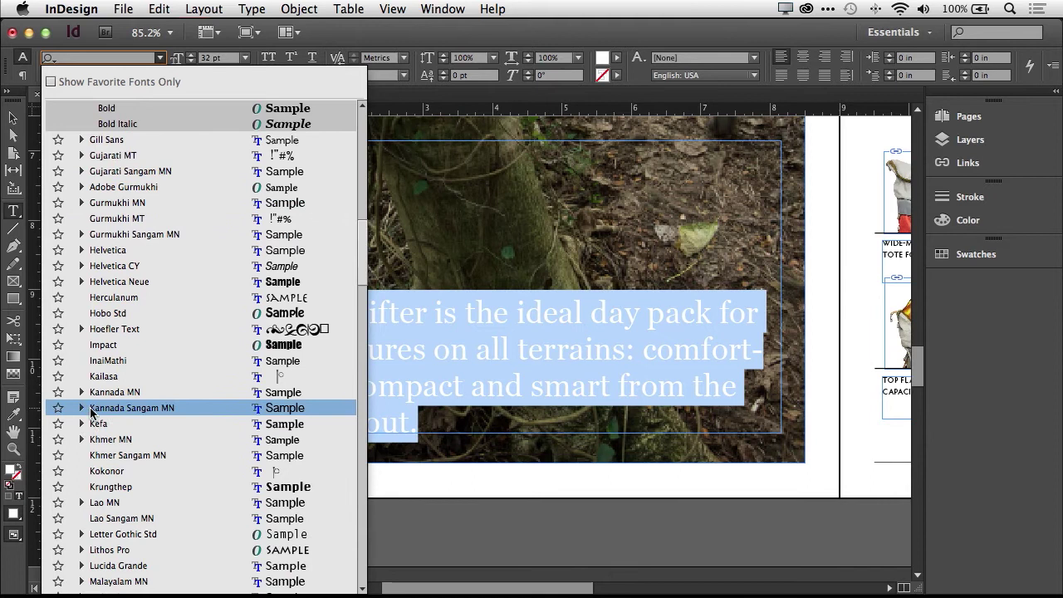
pyautogui.scroll(-3, 90, 416)
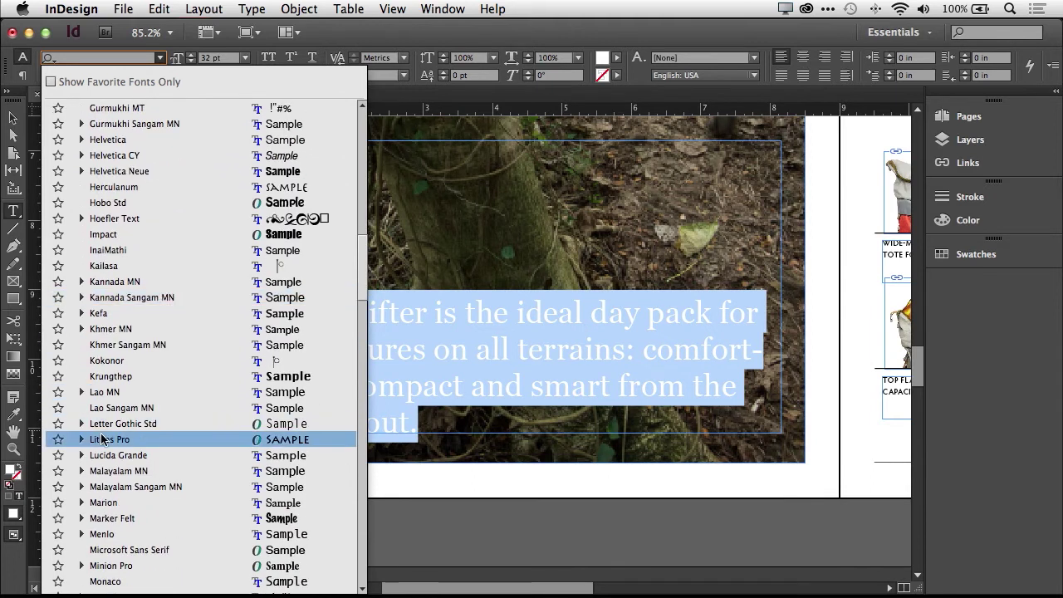
pyautogui.click(82, 441)
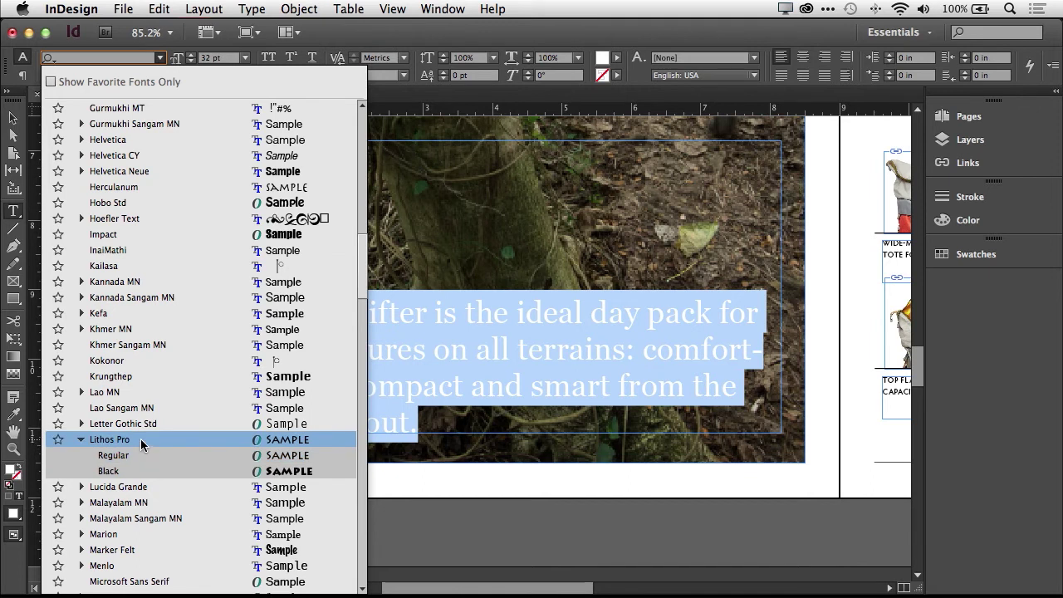
pyautogui.press('Down')
pyautogui.press('Down')
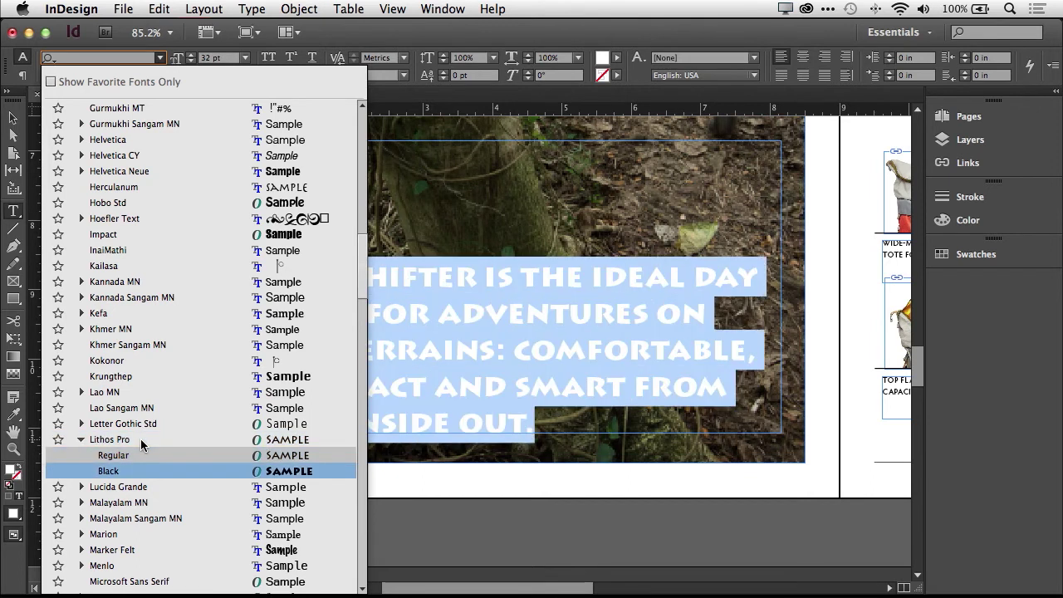
pyautogui.press('Up')
pyautogui.press('Up')
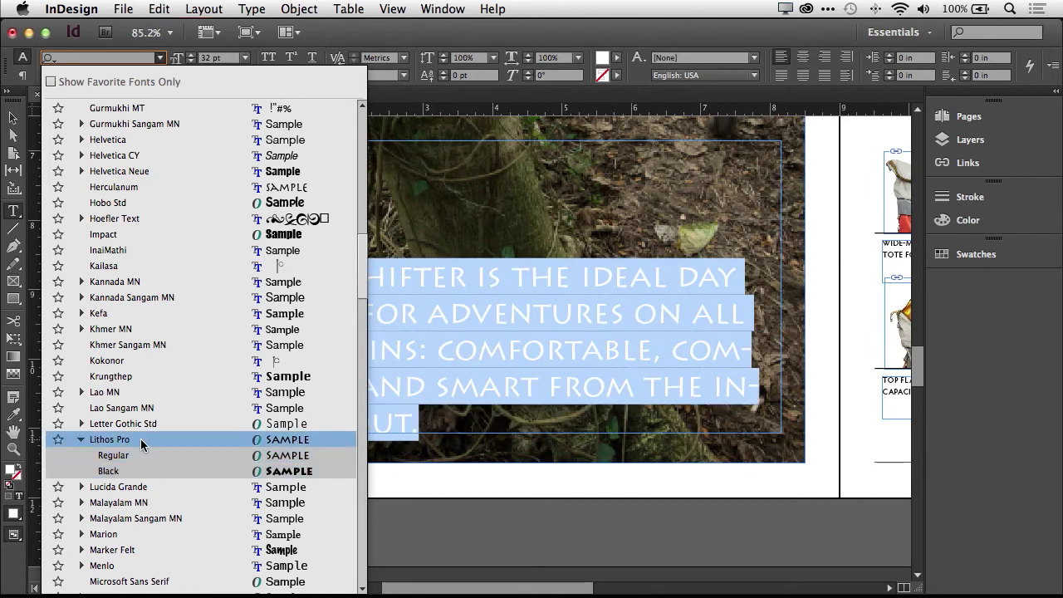
pyautogui.press('Escape')
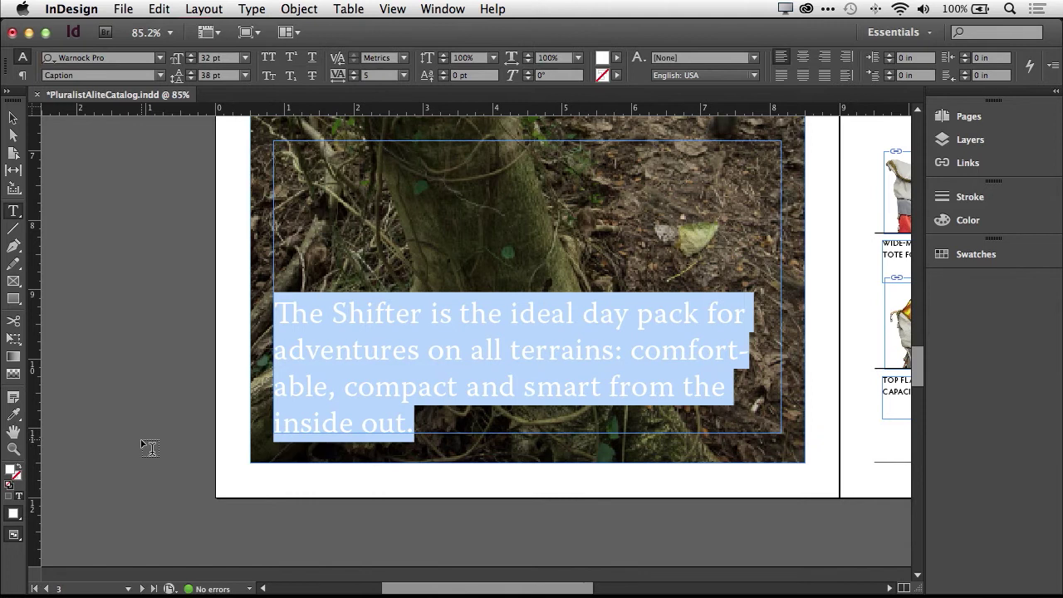
# Step: In the font family list, star Minion Pro as a favourite font
pyautogui.click(161, 58)
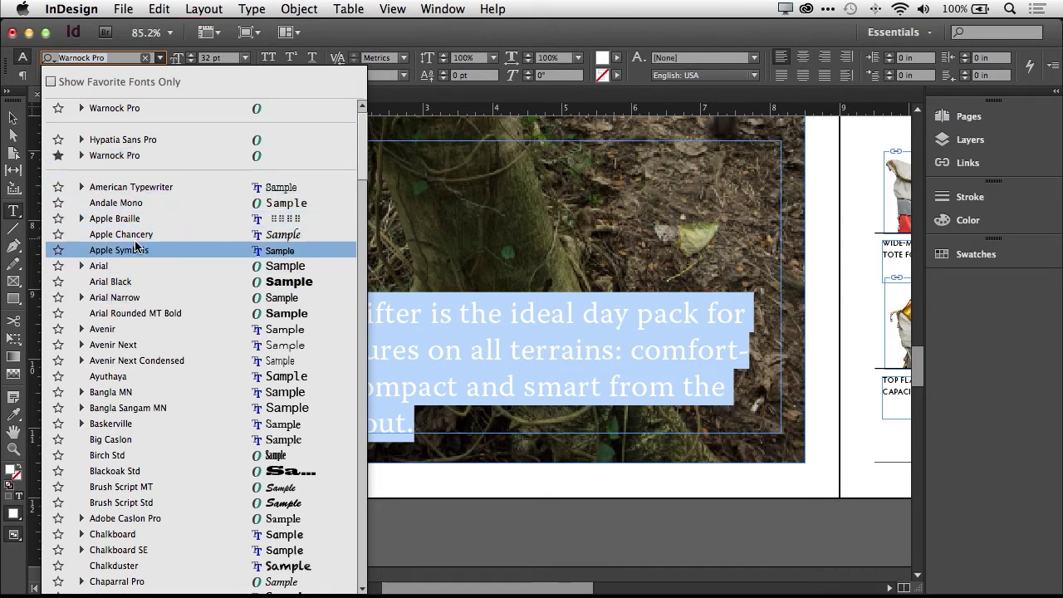
pyautogui.scroll(-4, 156, 271)
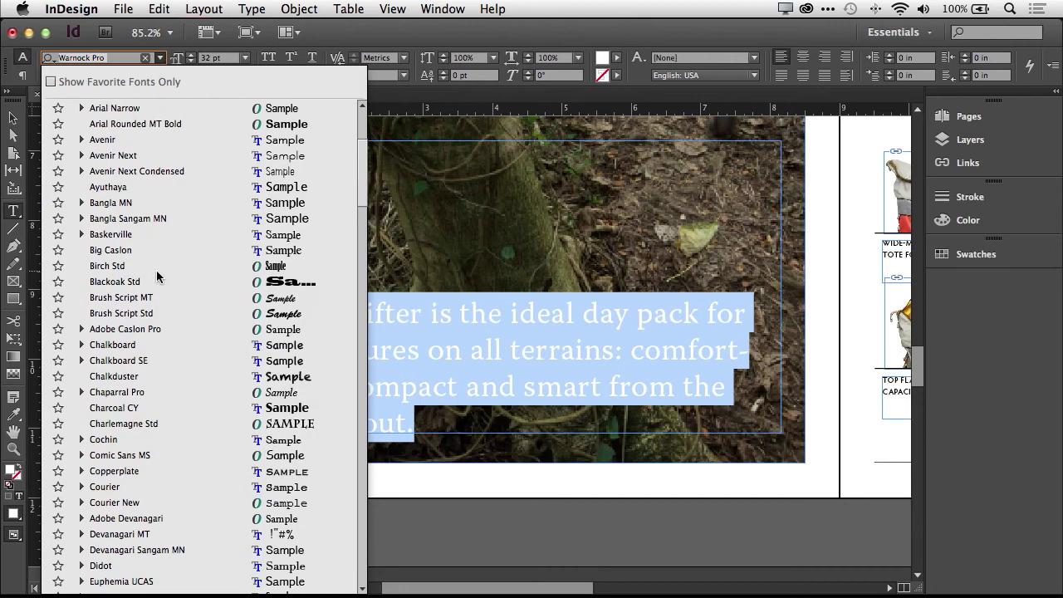
pyautogui.scroll(-2, 156, 270)
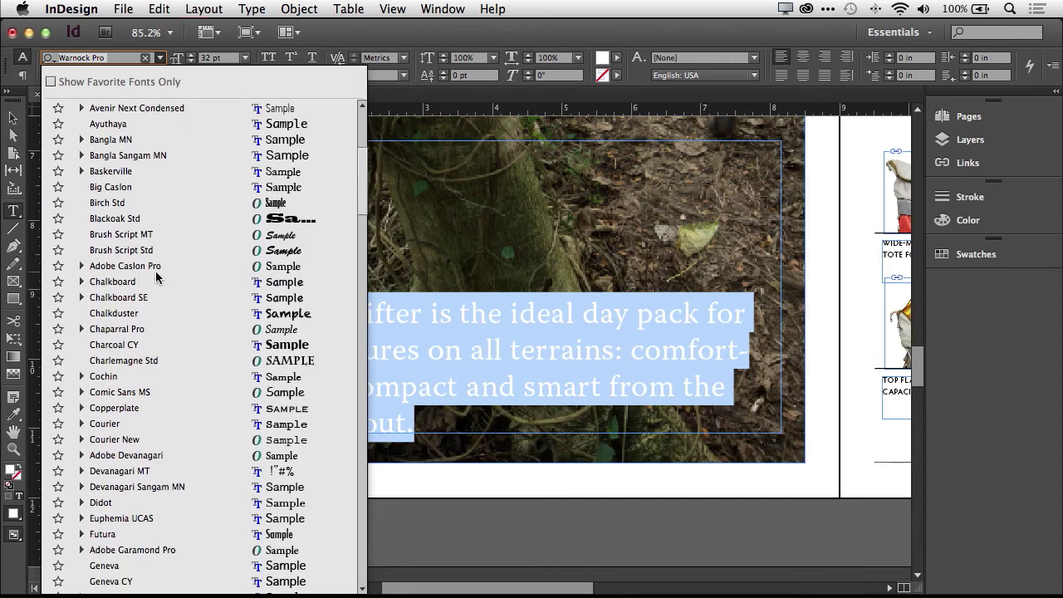
pyautogui.scroll(-7, 175, 299)
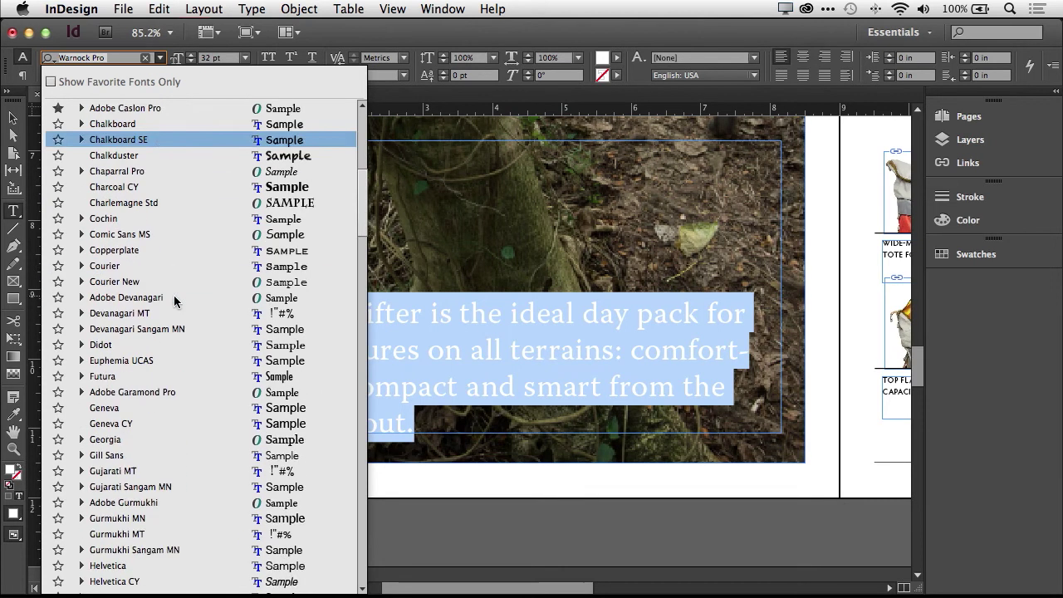
pyautogui.scroll(-3, 174, 301)
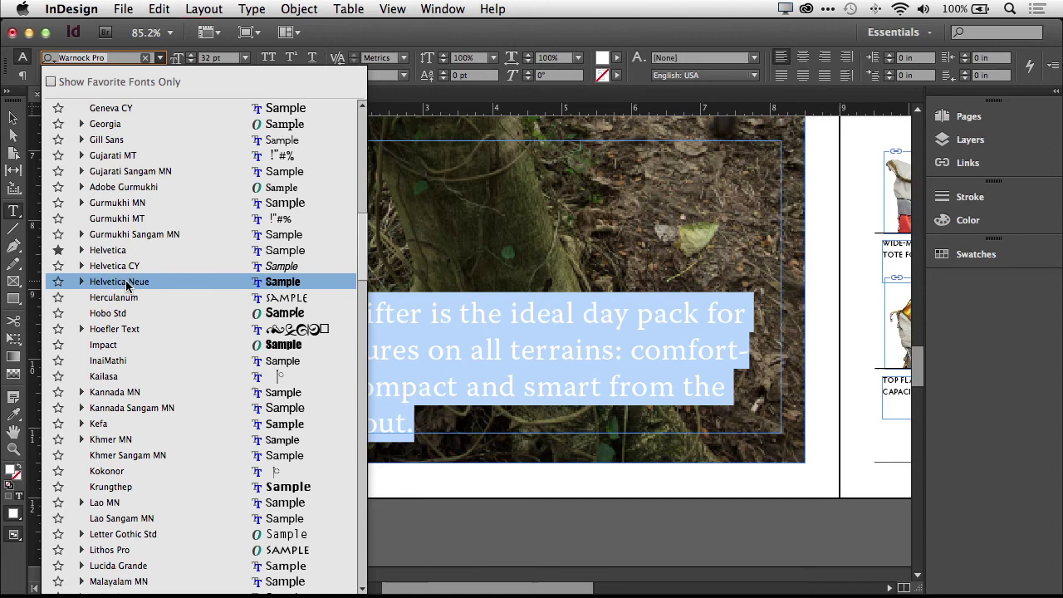
pyautogui.scroll(-4, 125, 281)
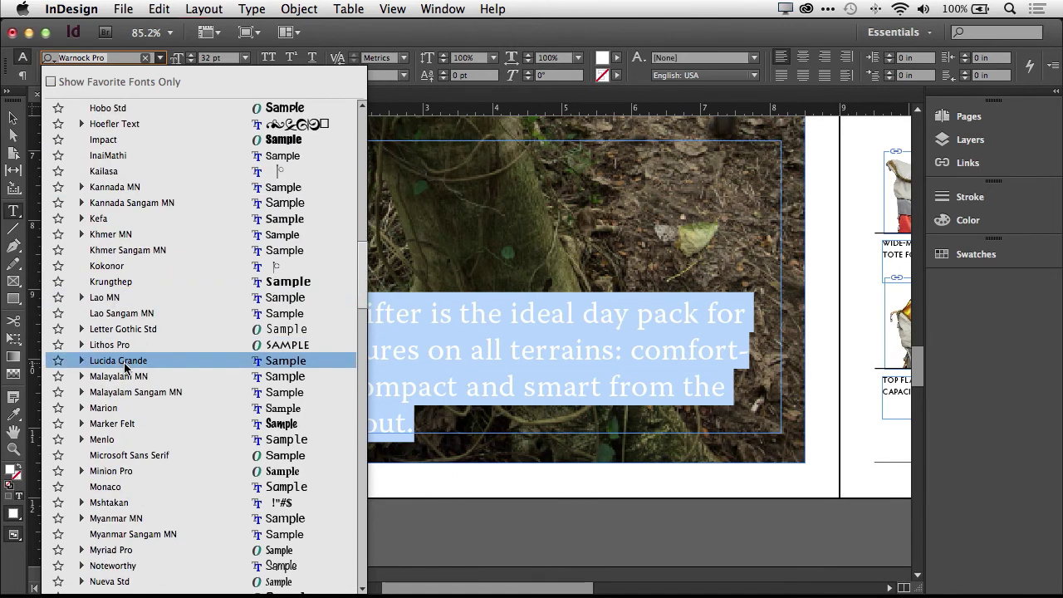
pyautogui.click(58, 472)
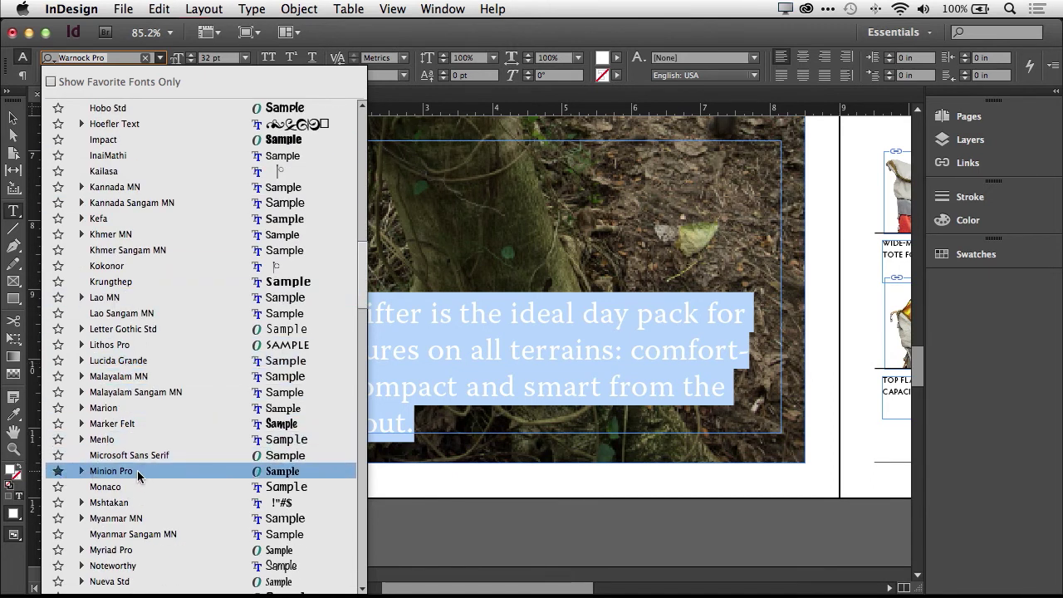
# Step: Star Trajan Pro 3 as a favourite font as well
pyautogui.scroll(-4, 63, 476)
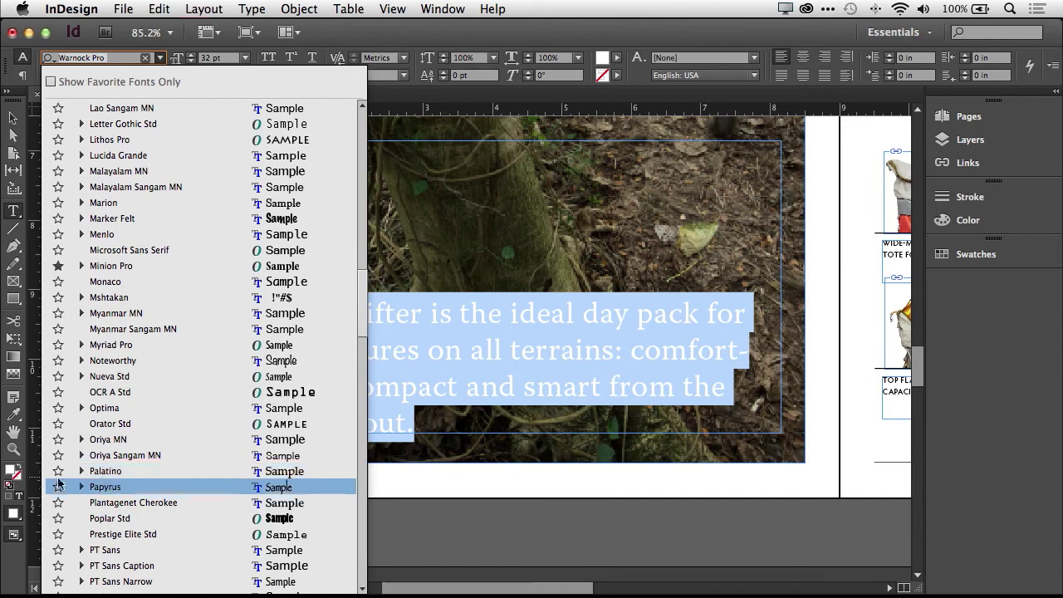
pyautogui.scroll(-2, 75, 499)
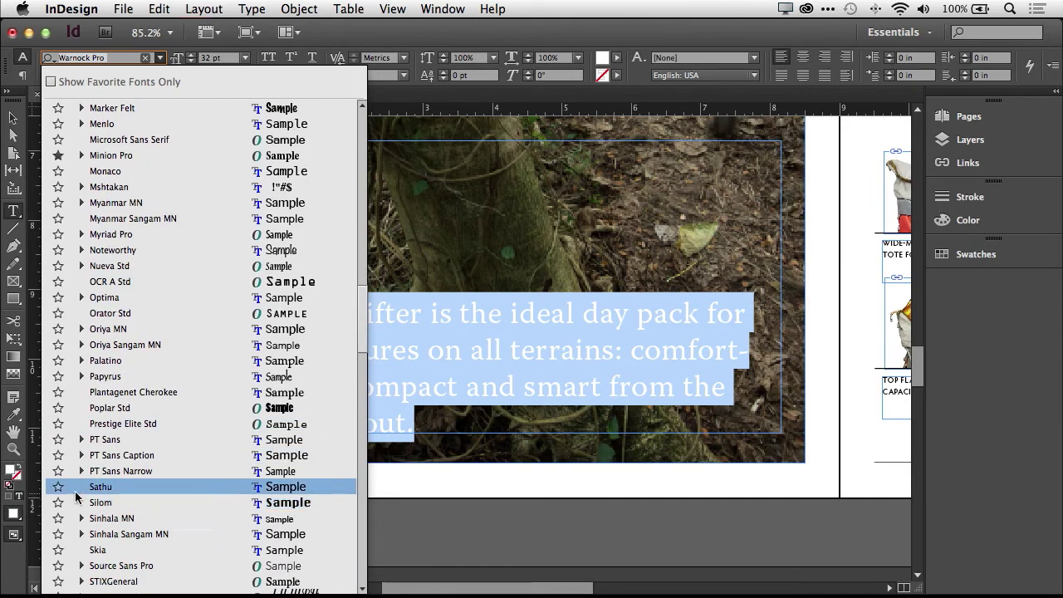
pyautogui.scroll(-4, 81, 497)
pyautogui.scroll(-7, 82, 497)
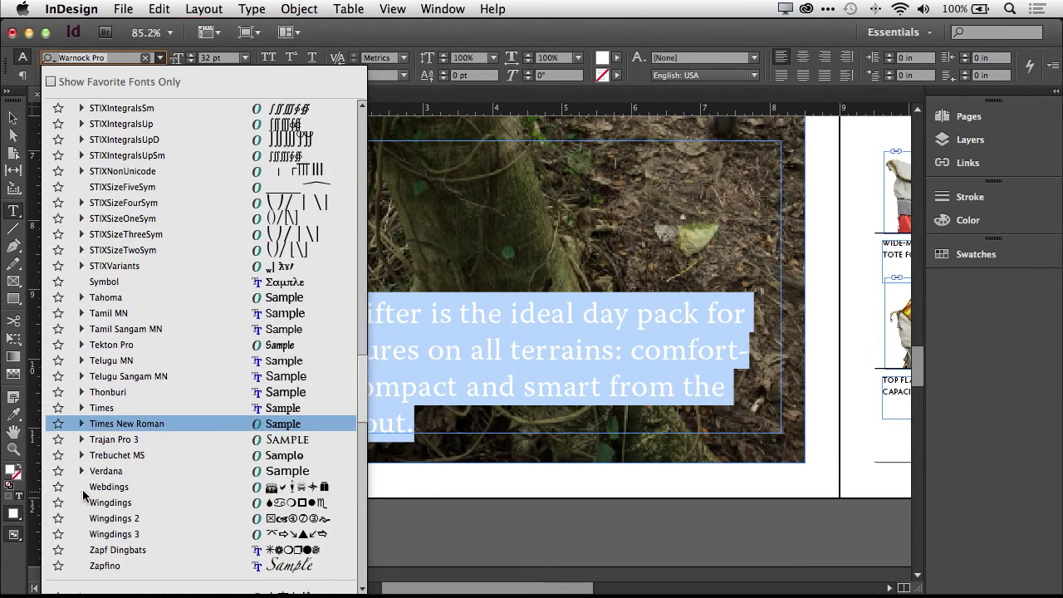
pyautogui.click(58, 440)
pyautogui.scroll(20, 114, 306)
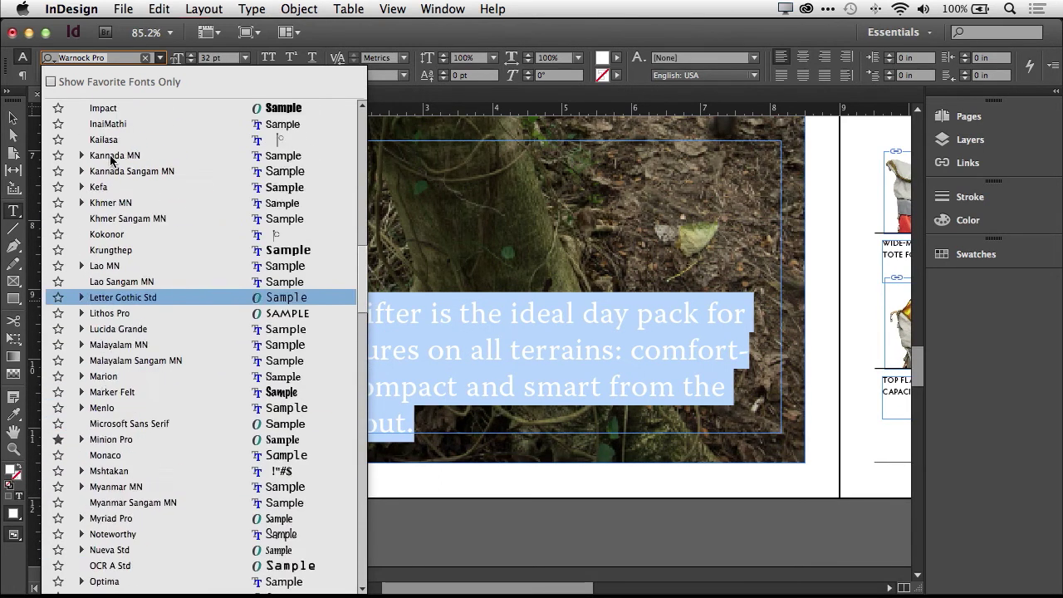
# Step: Turn on Show Favorite Fonts Only and preview the caption in the favourites, returning to Warnock Pro
pyautogui.click(51, 82)
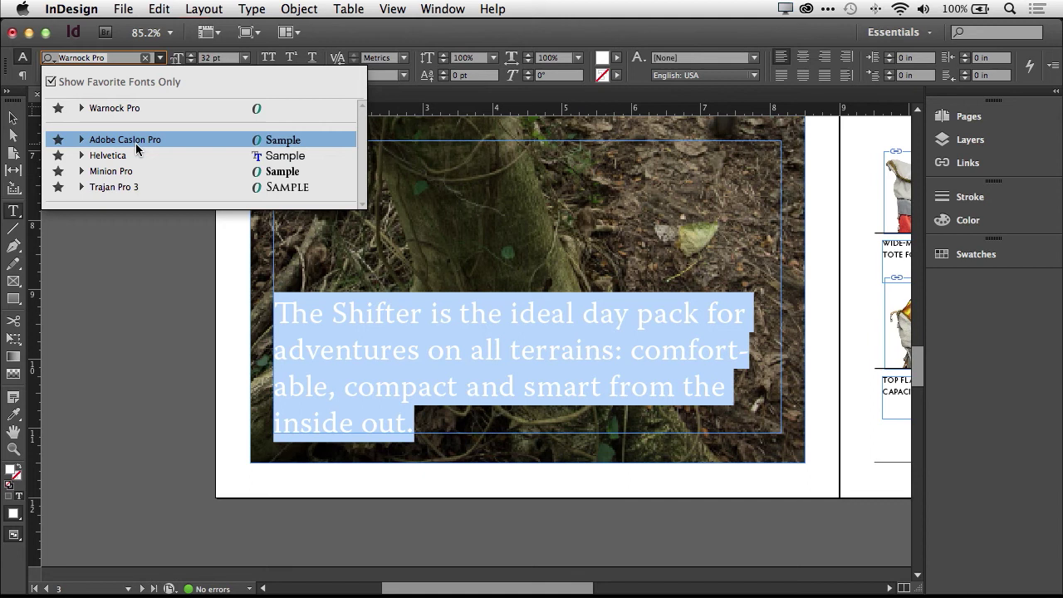
pyautogui.press('Down')
pyautogui.press('Down')
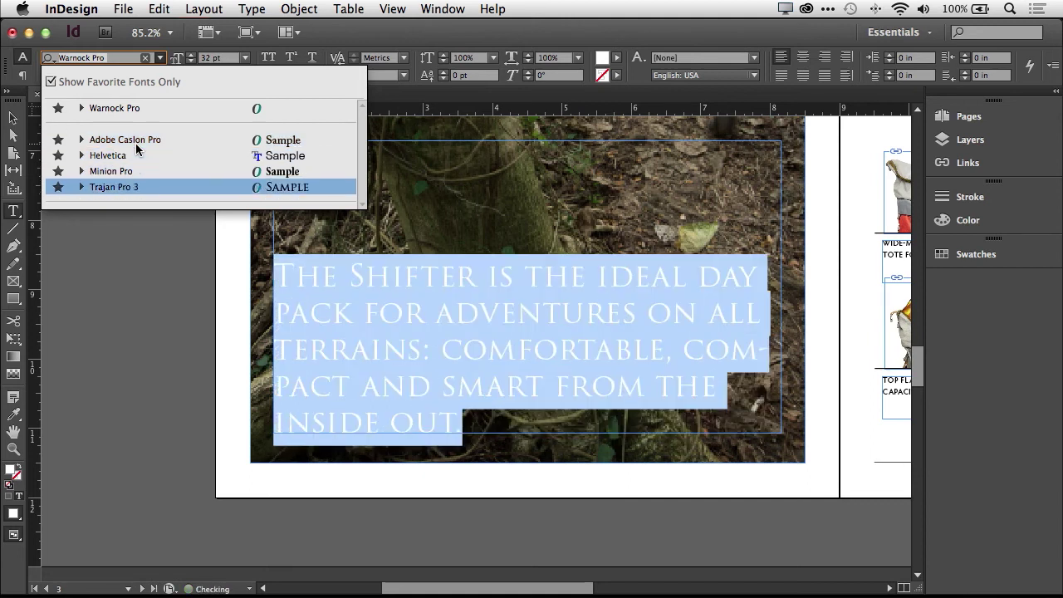
pyautogui.press('Up')
pyautogui.press('Up')
pyautogui.press('Up')
pyautogui.press('Up')
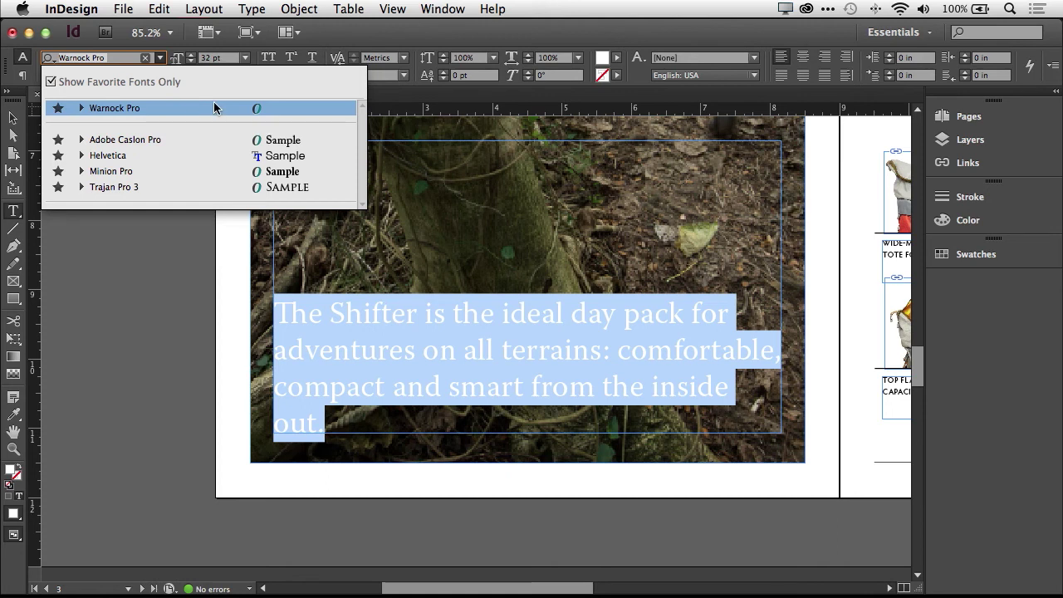
# Step: Commit the highlighted Warnock Pro to the caption and close the favourites list
pyautogui.press('Return')
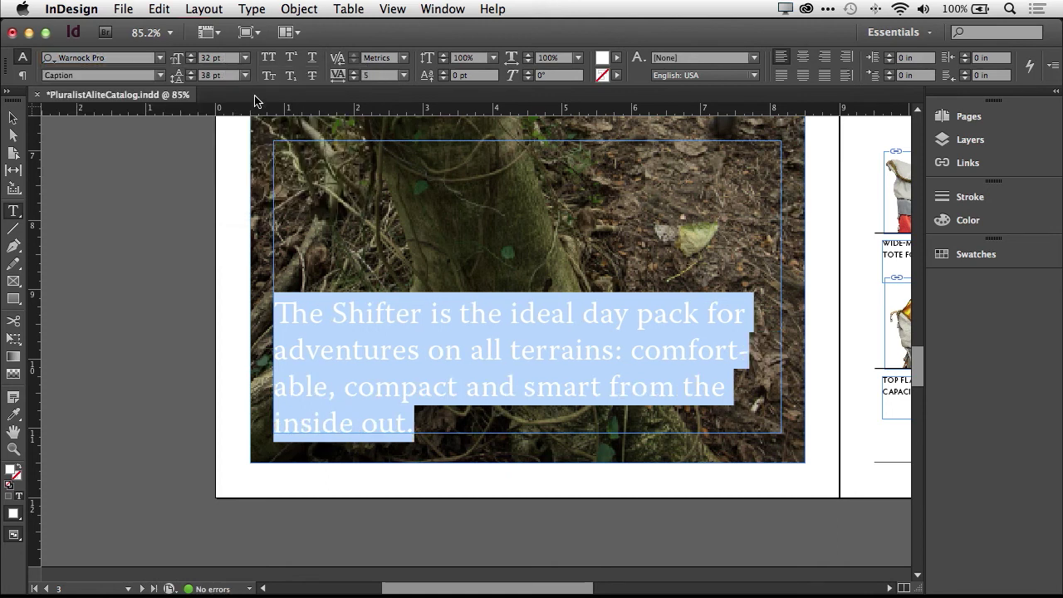